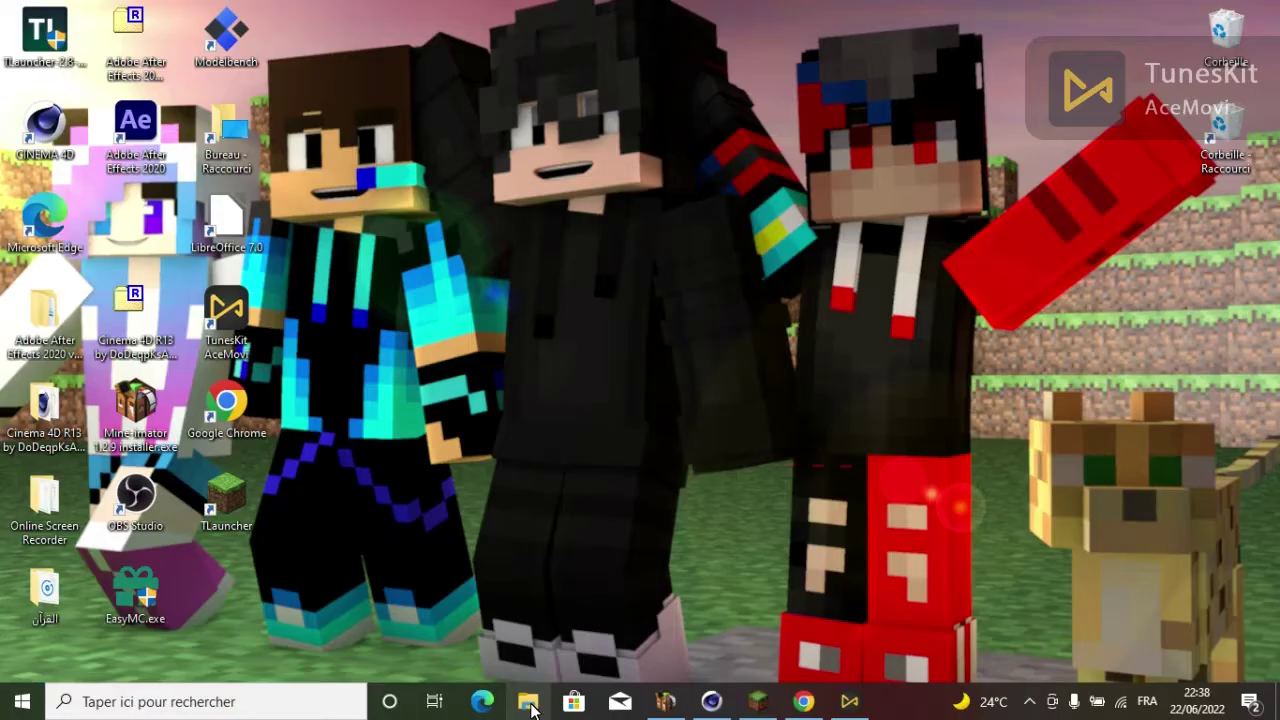
Duplicate d542e5e4b012beaf.png in Téléchargements and open the copy in Paint 3D
{"action": "left_click", "coordinate": [530, 705]}
{"action": "scroll", "coordinate": [392, 452], "scroll_direction": "down", "scroll_amount": 10}
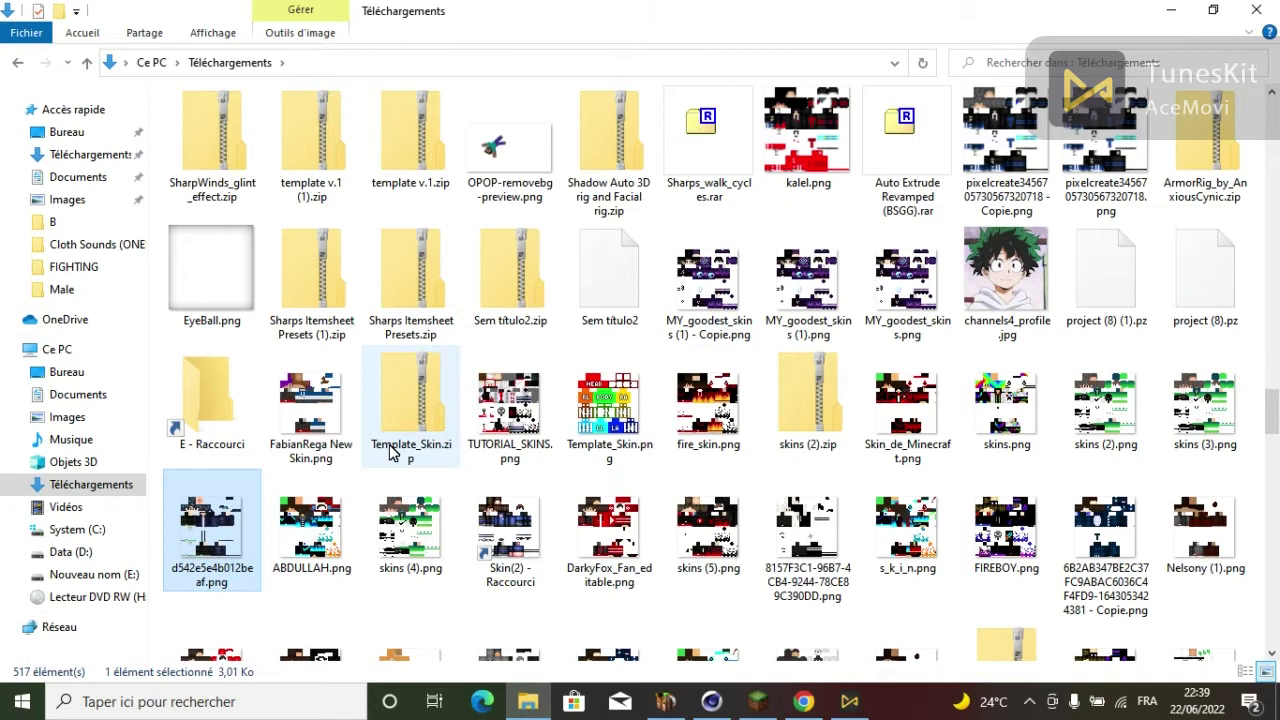
{"action": "right_click", "coordinate": [1205, 590]}
{"action": "left_click", "coordinate": [838, 440]}
{"action": "left_click", "coordinate": [530, 705]}
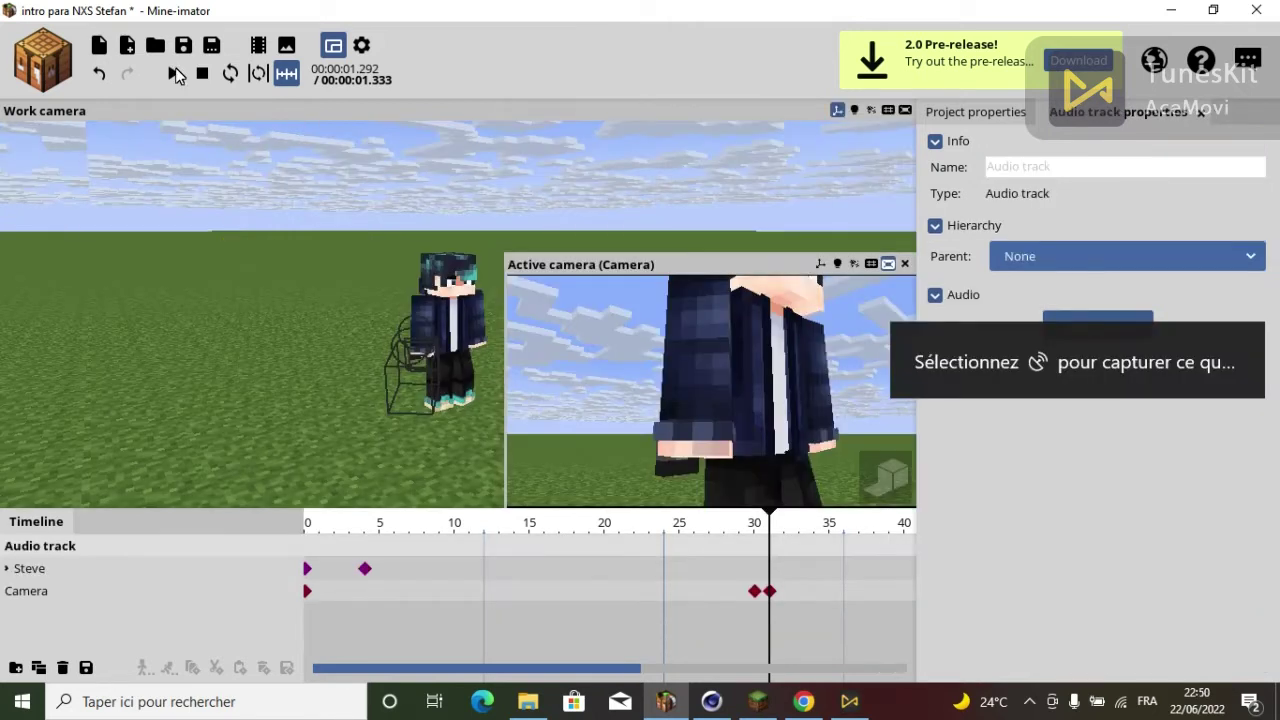
Play the animation to preview Steve's sword-holding pose
{"action": "left_click", "coordinate": [173, 75]}
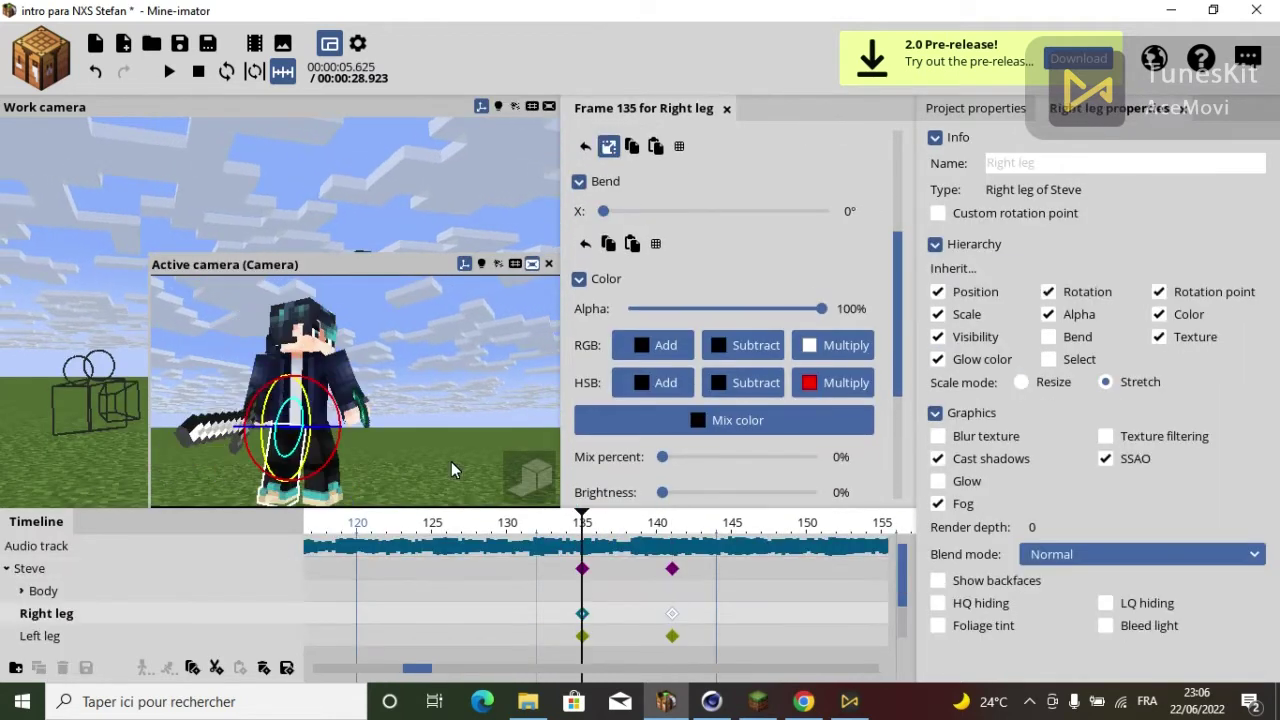
Play the fight animation from the current frame to preview it
{"action": "left_click", "coordinate": [169, 71]}
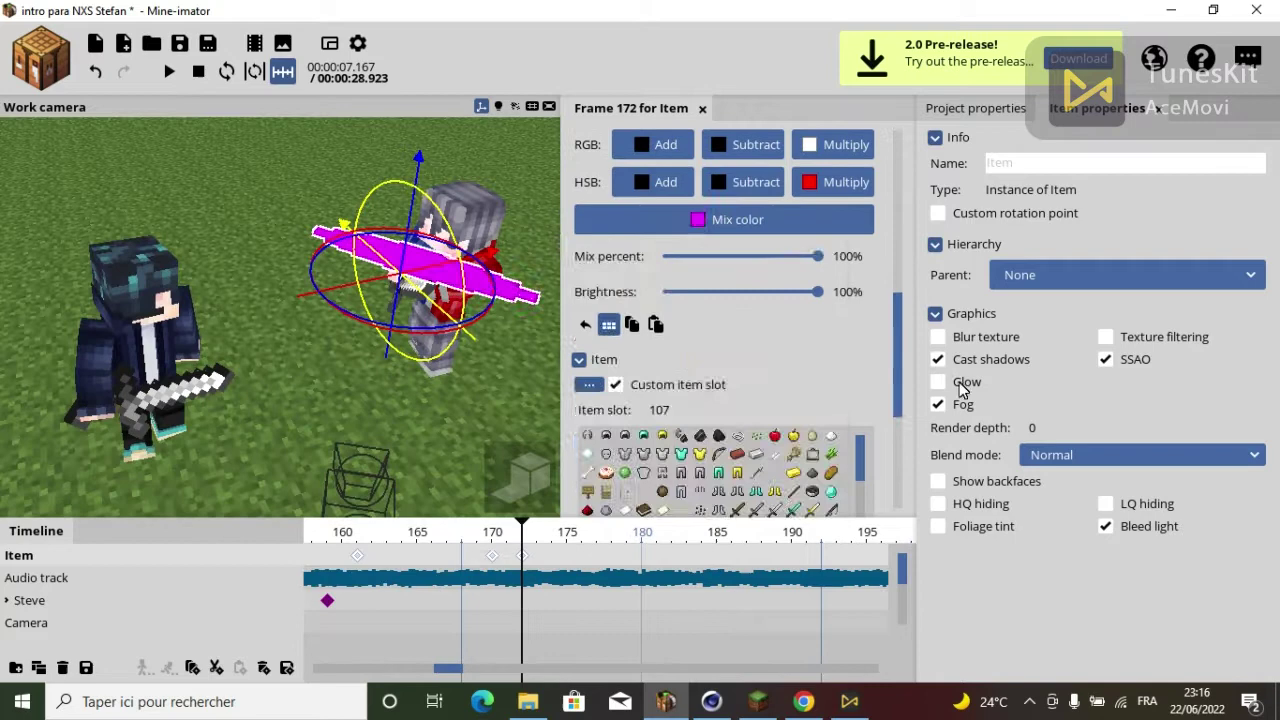
Enable Glow in the selected object's Graphics properties
{"action": "left_click", "coordinate": [960, 389]}
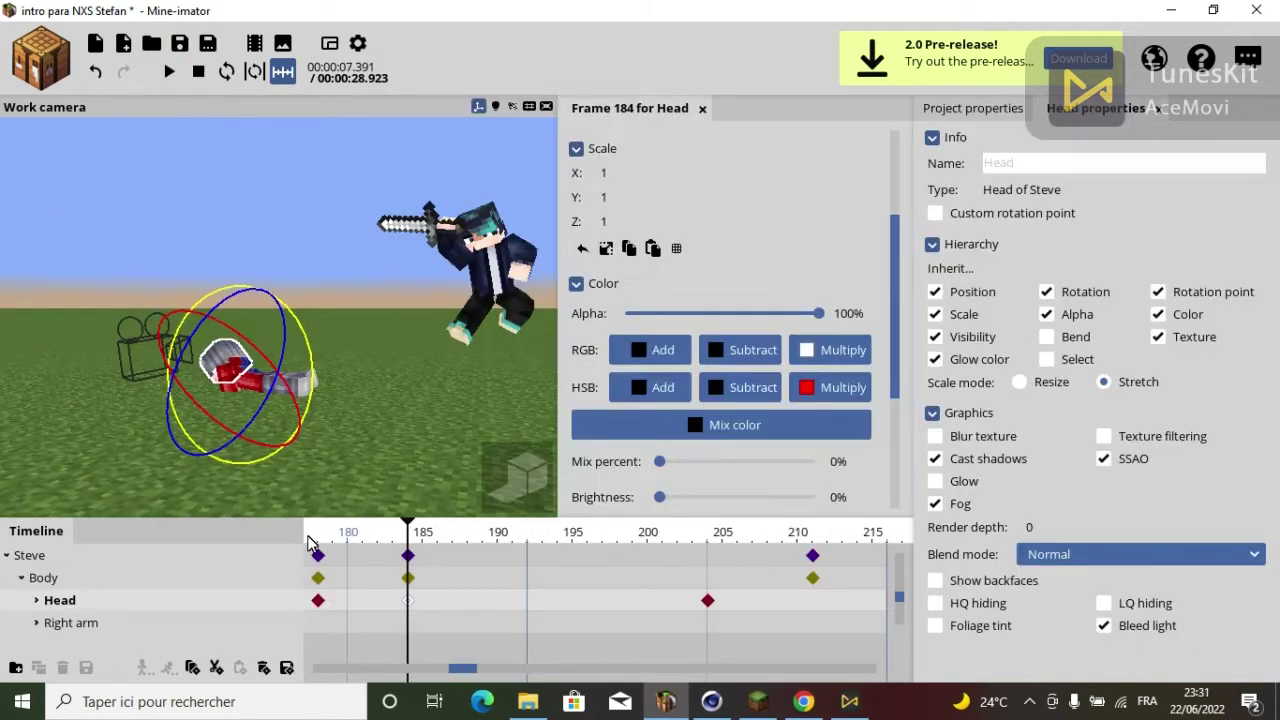
Select the right arm keyframe at frame 184 and save the project
{"action": "left_click", "coordinate": [406, 624]}
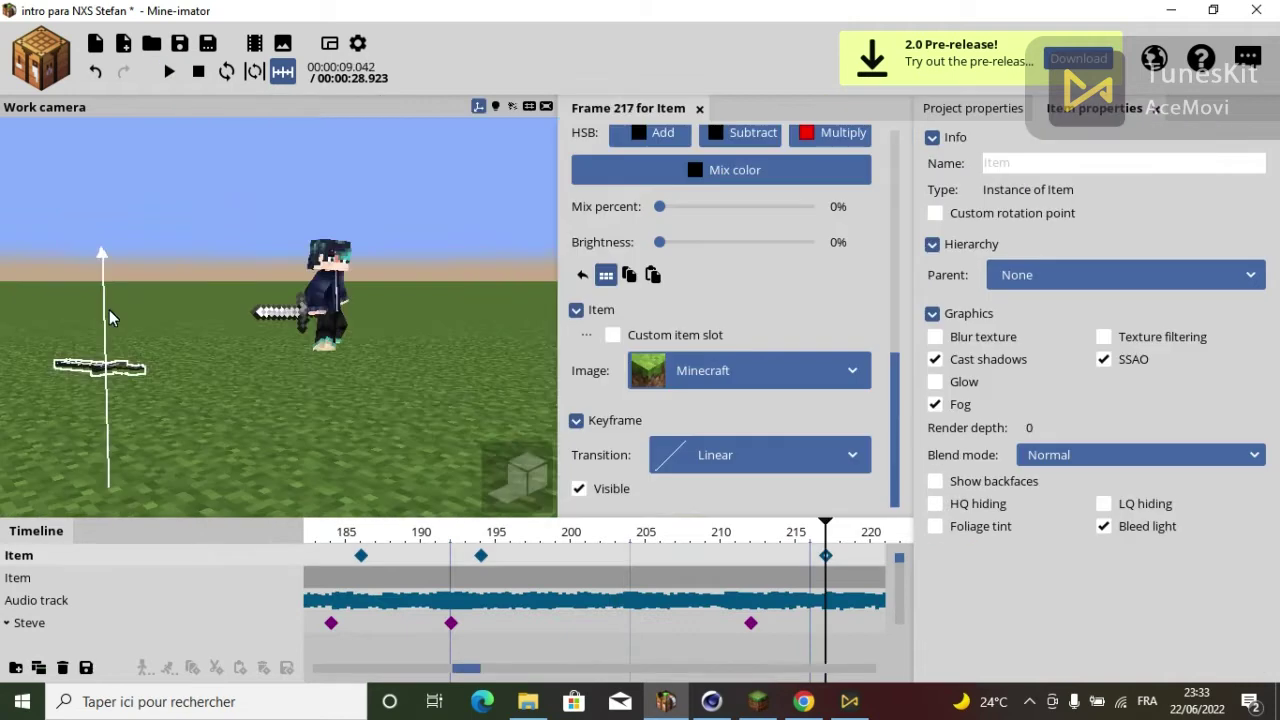
{"action": "left_click", "coordinate": [179, 45]}
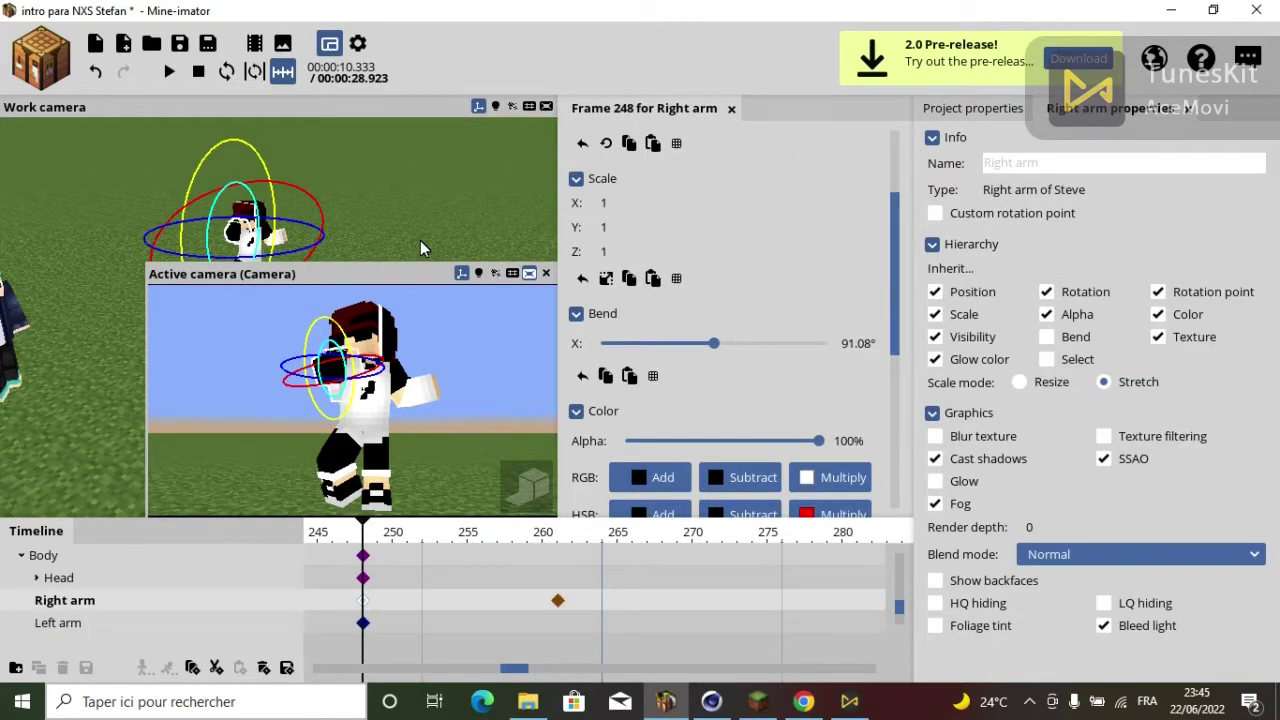
At frame 253, add a TNT block parented to the fighter's left arm
{"action": "left_click", "coordinate": [436, 622]}
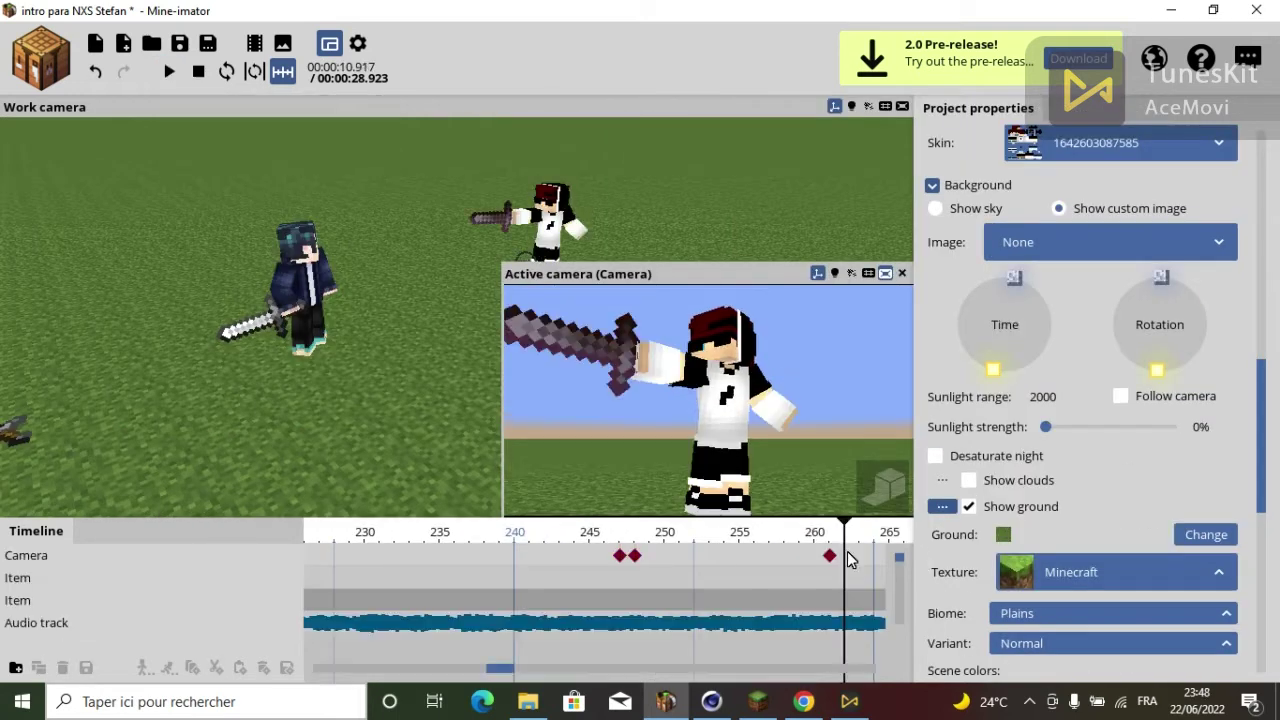
{"action": "key", "text": "ctrl+n"}
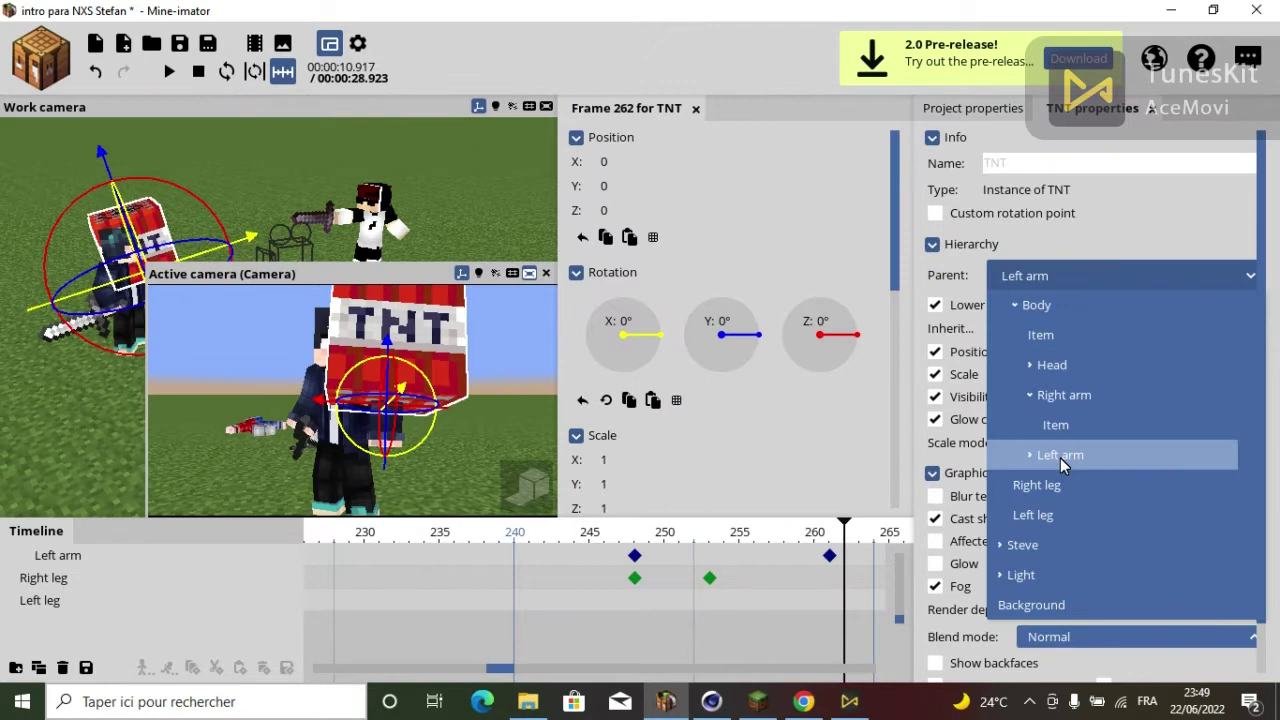
{"action": "left_click", "coordinate": [1060, 455]}
{"action": "scroll", "coordinate": [625, 420], "scroll_direction": "down", "scroll_amount": 5}
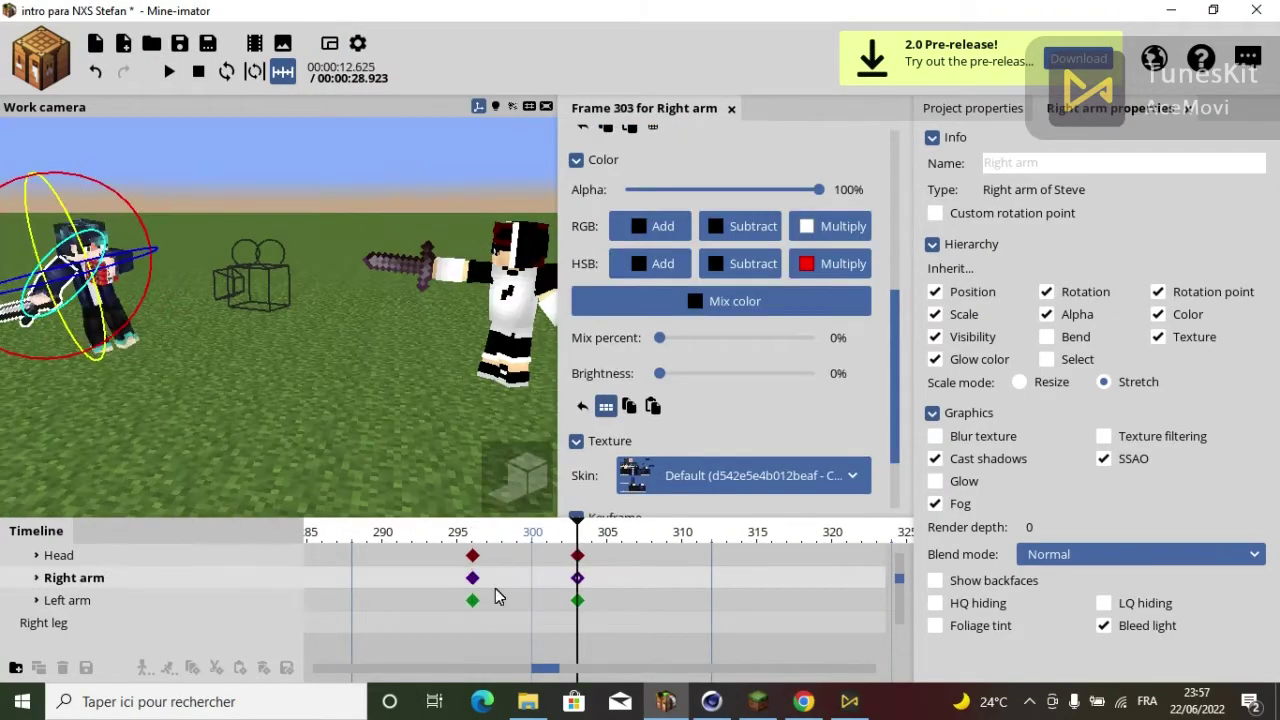
Select the right leg keyframe at frame 296, stop playback and save the project
{"action": "left_click", "coordinate": [473, 623]}
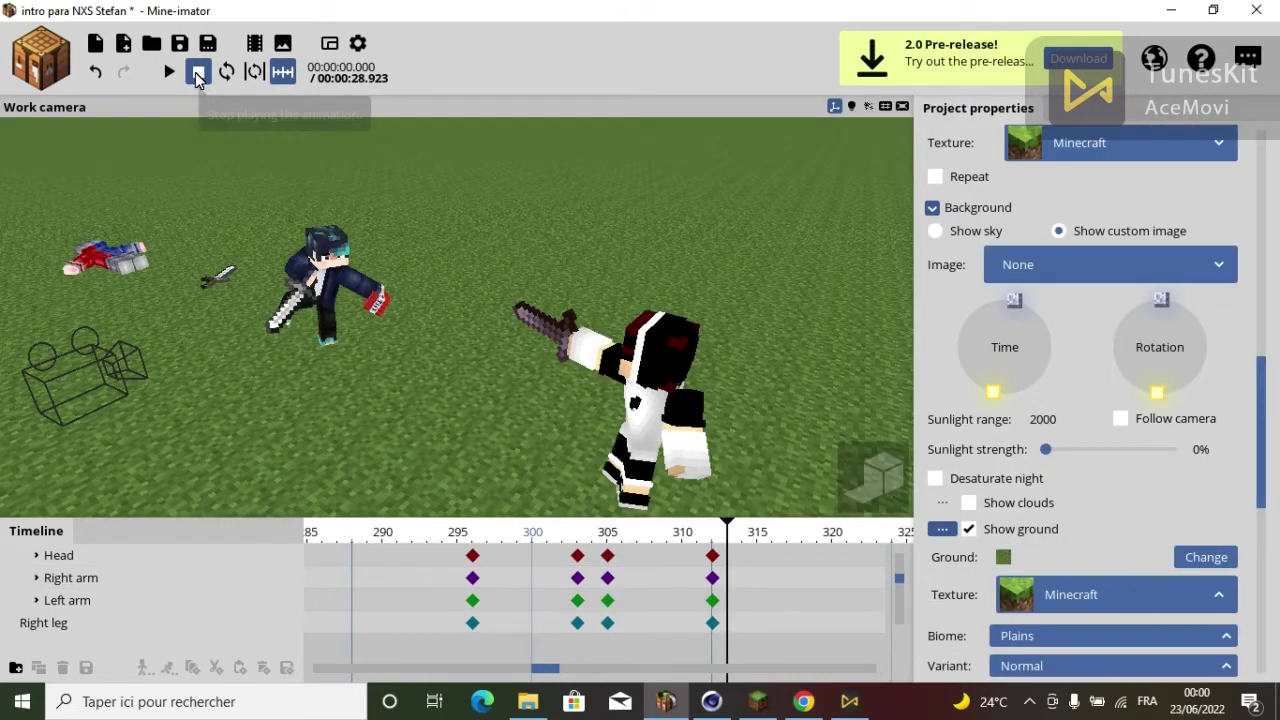
{"action": "left_click", "coordinate": [198, 78]}
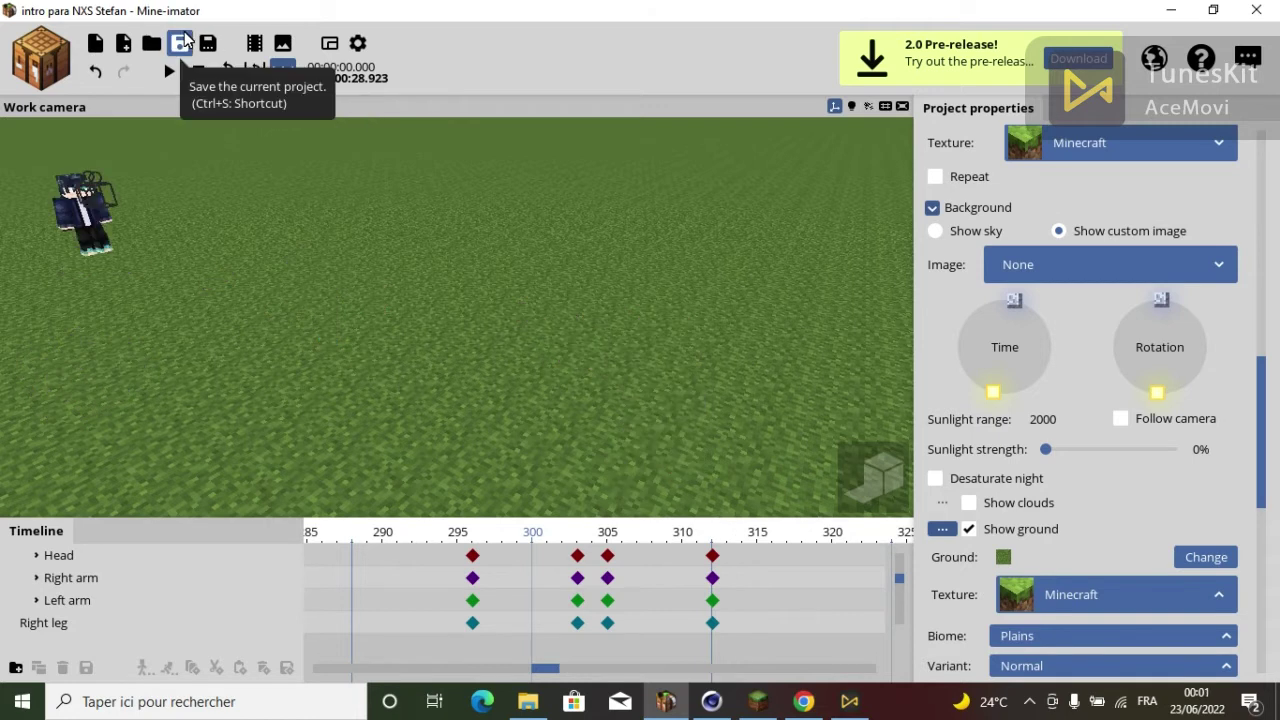
{"action": "left_click", "coordinate": [181, 42]}
{"action": "left_click", "coordinate": [171, 72]}
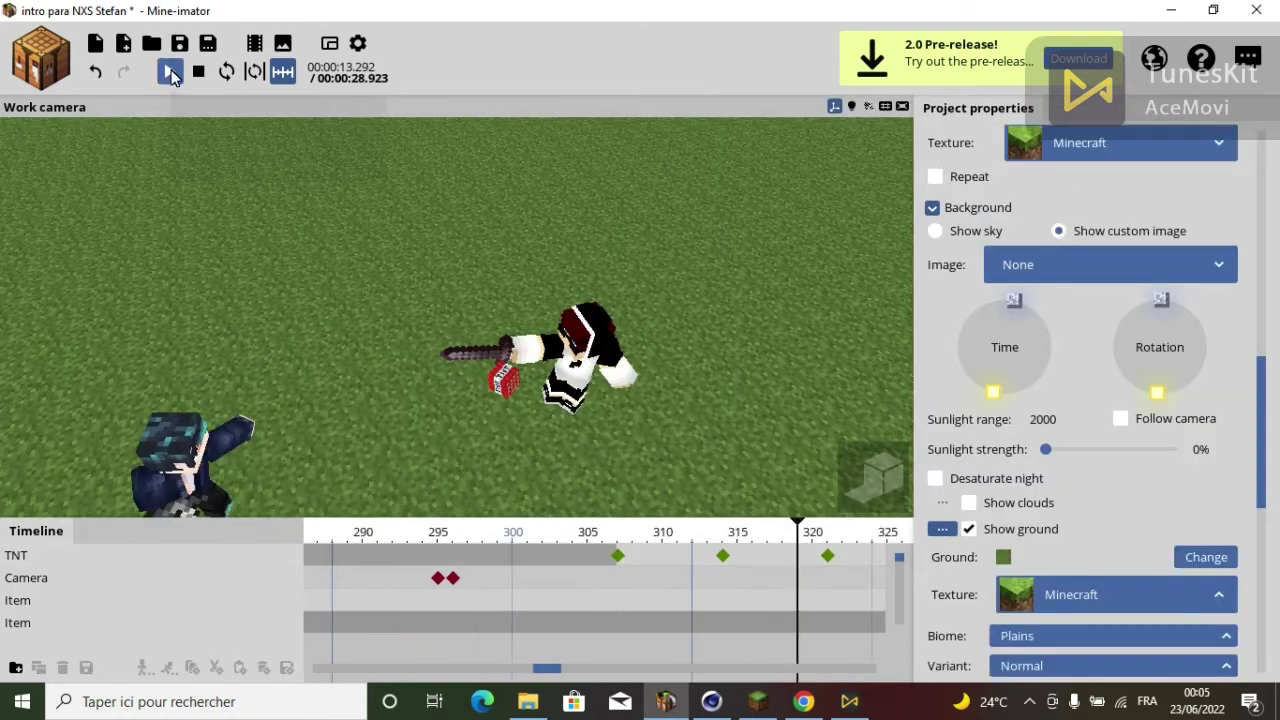
Preview the TNT throw, select its keyframes at frames 335 and 333, and save
{"action": "left_click", "coordinate": [177, 80]}
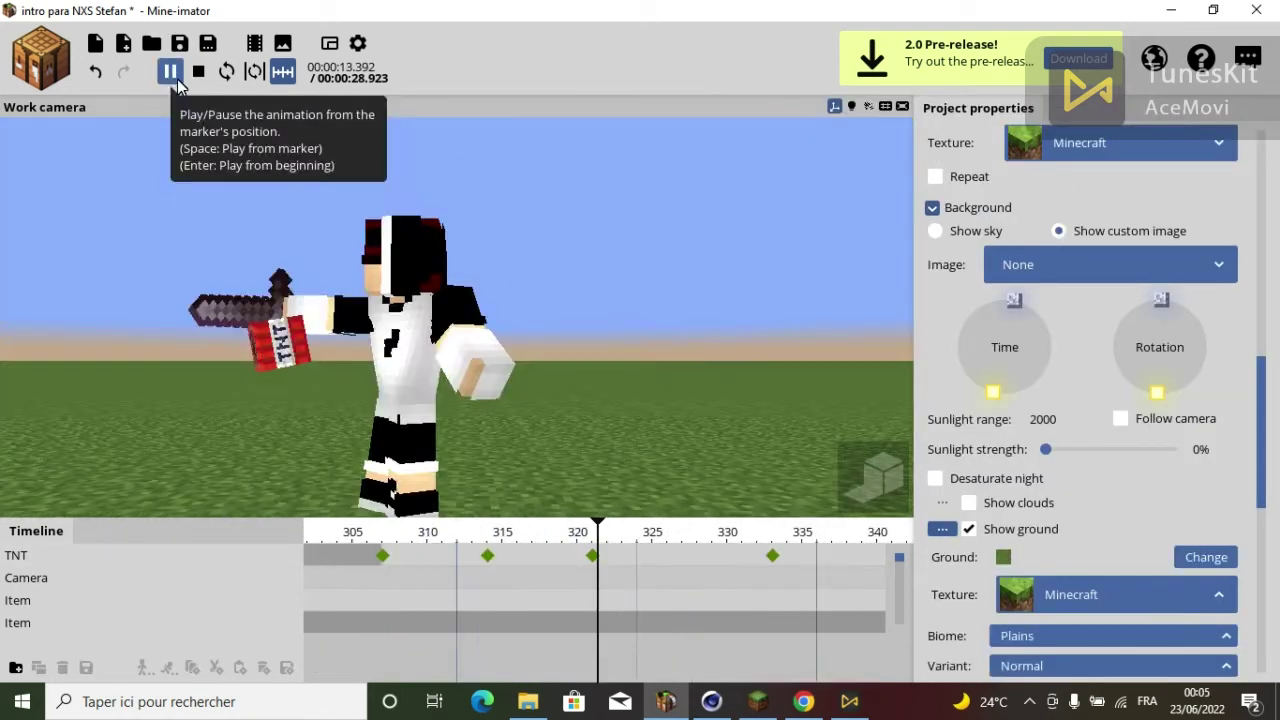
{"action": "left_click", "coordinate": [447, 556]}
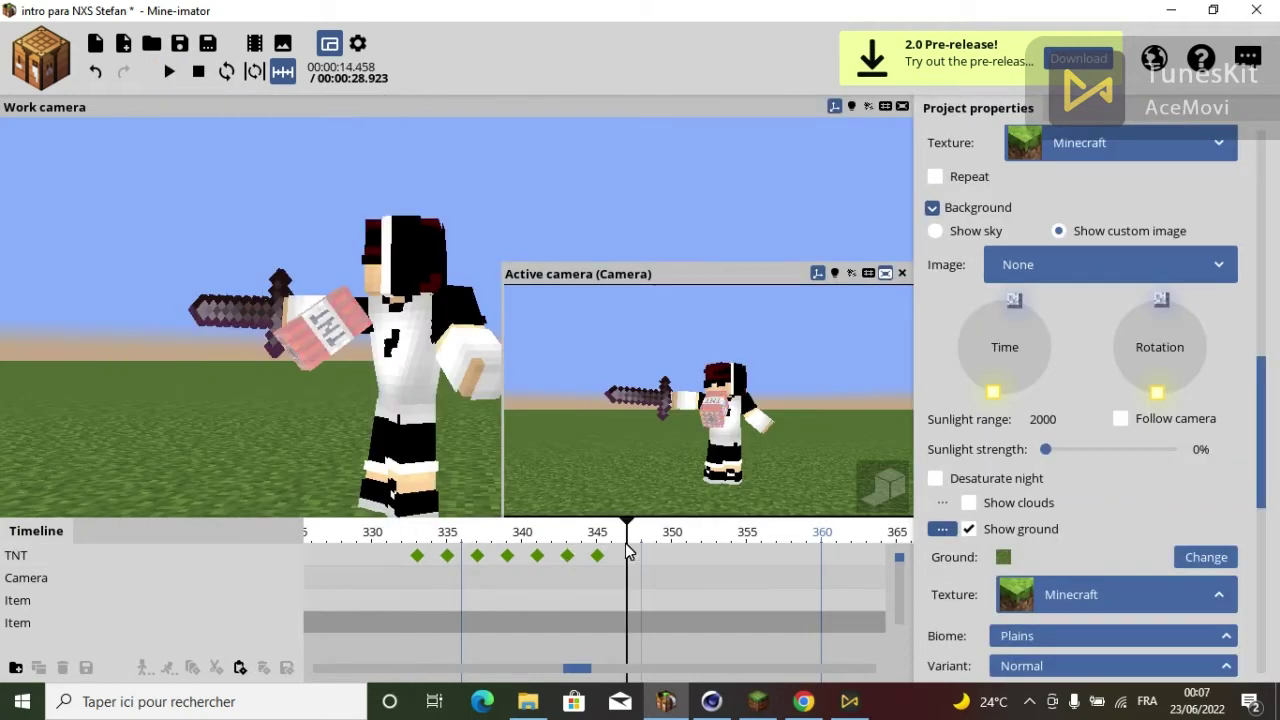
{"action": "left_click", "coordinate": [416, 554]}
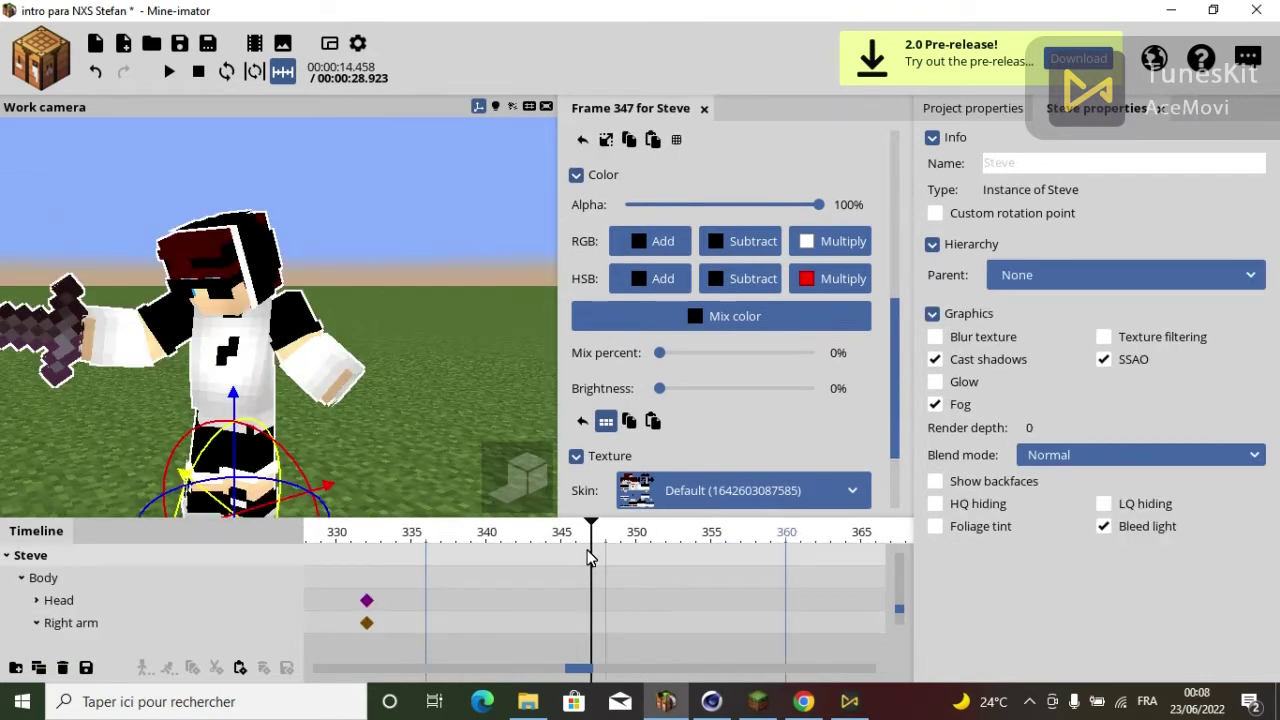
{"action": "left_click", "coordinate": [179, 43]}
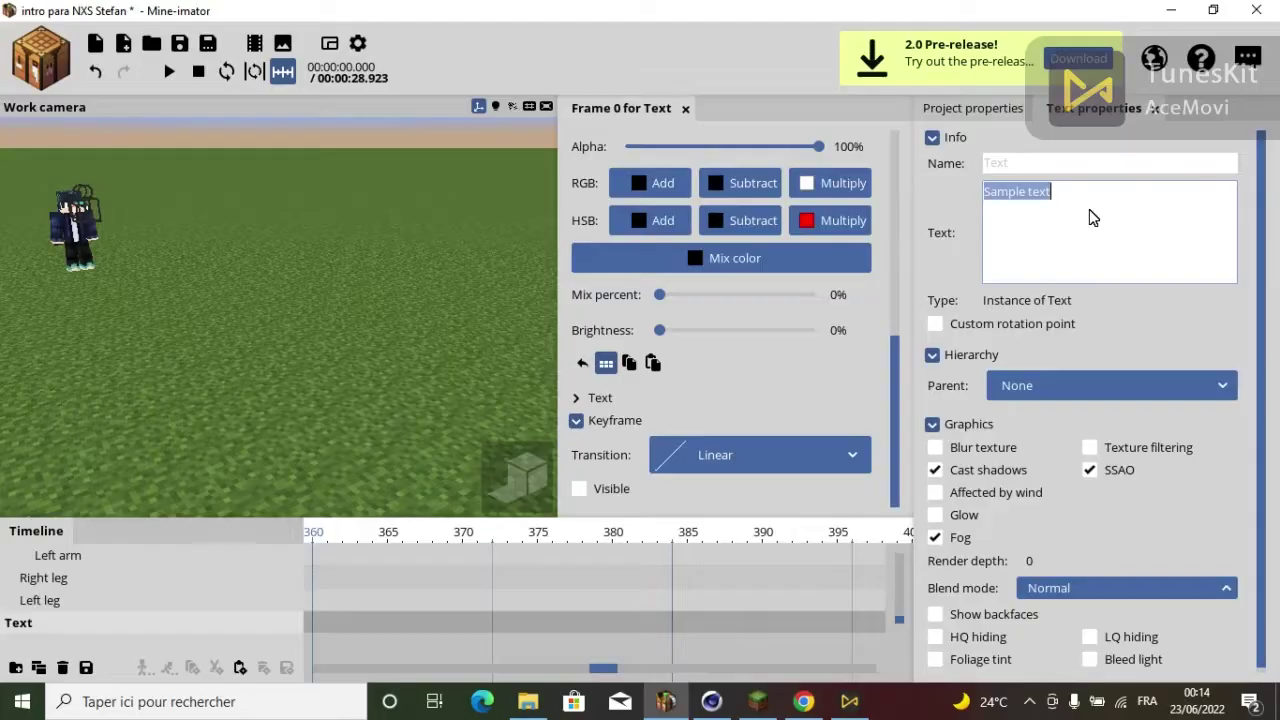
Change the text object's content to 'NXS Stefan'
{"action": "type", "text": "NXS Stefa"}
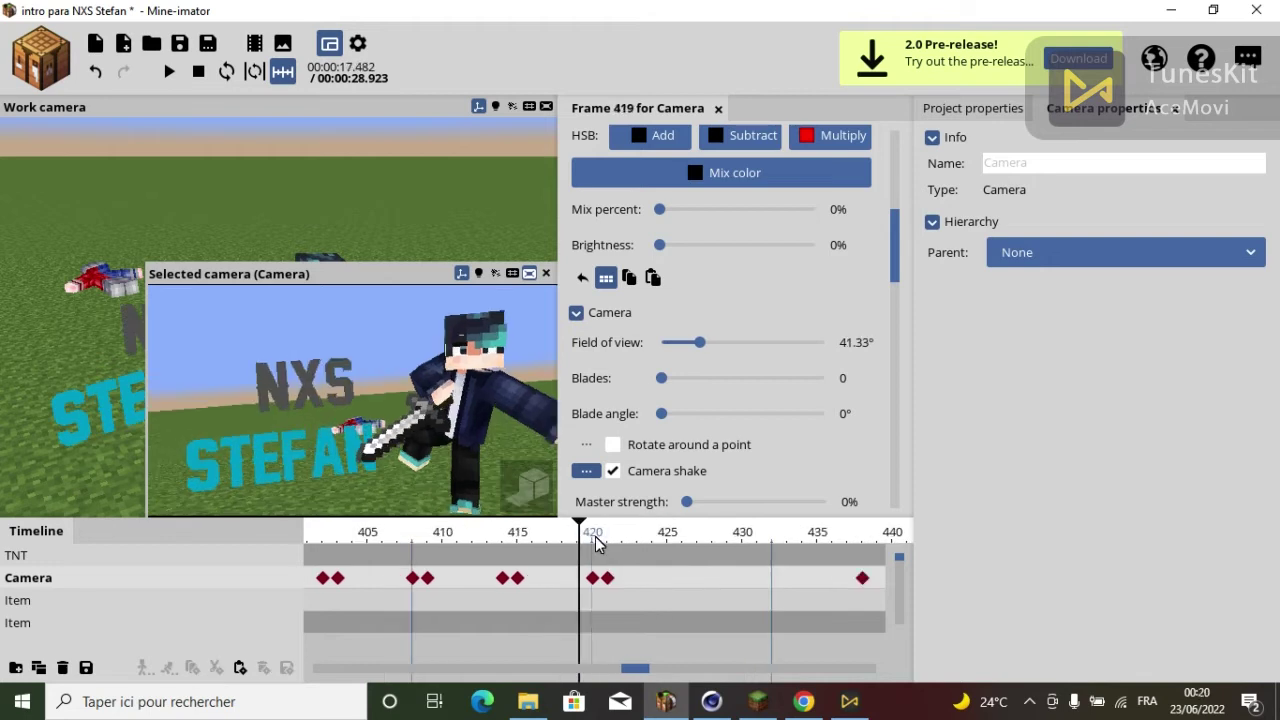
{"action": "scroll", "coordinate": [843, 237], "scroll_direction": "down", "scroll_amount": 10}
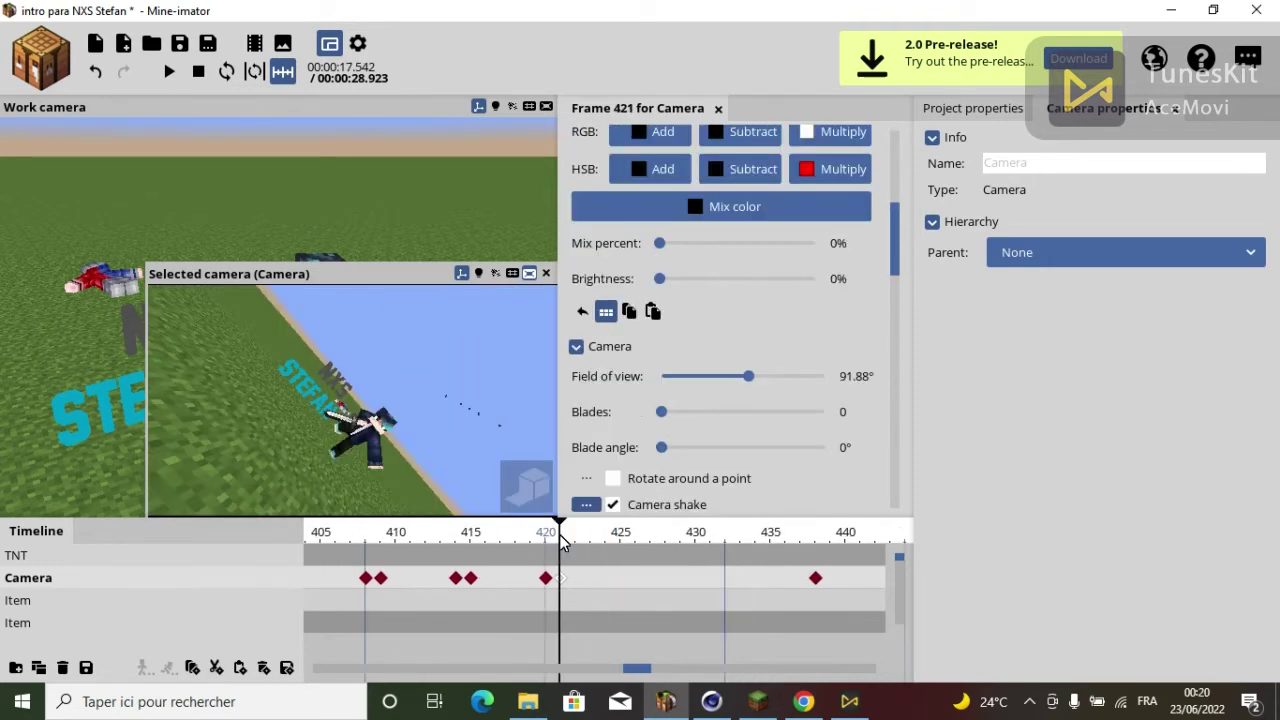
{"action": "left_click", "coordinate": [533, 485]}
Paste the copied camera effect keyframes onto the Camera track at frame 511
{"action": "left_click", "coordinate": [169, 71]}
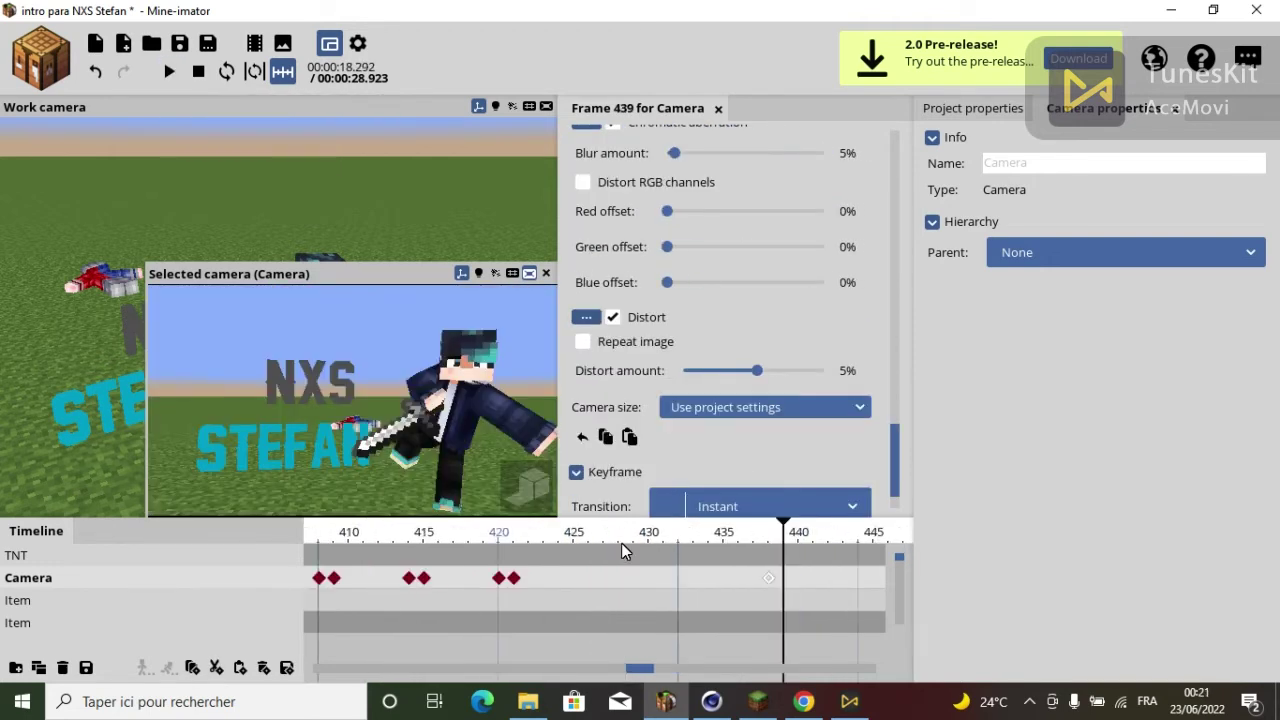
{"action": "left_click", "coordinate": [621, 543]}
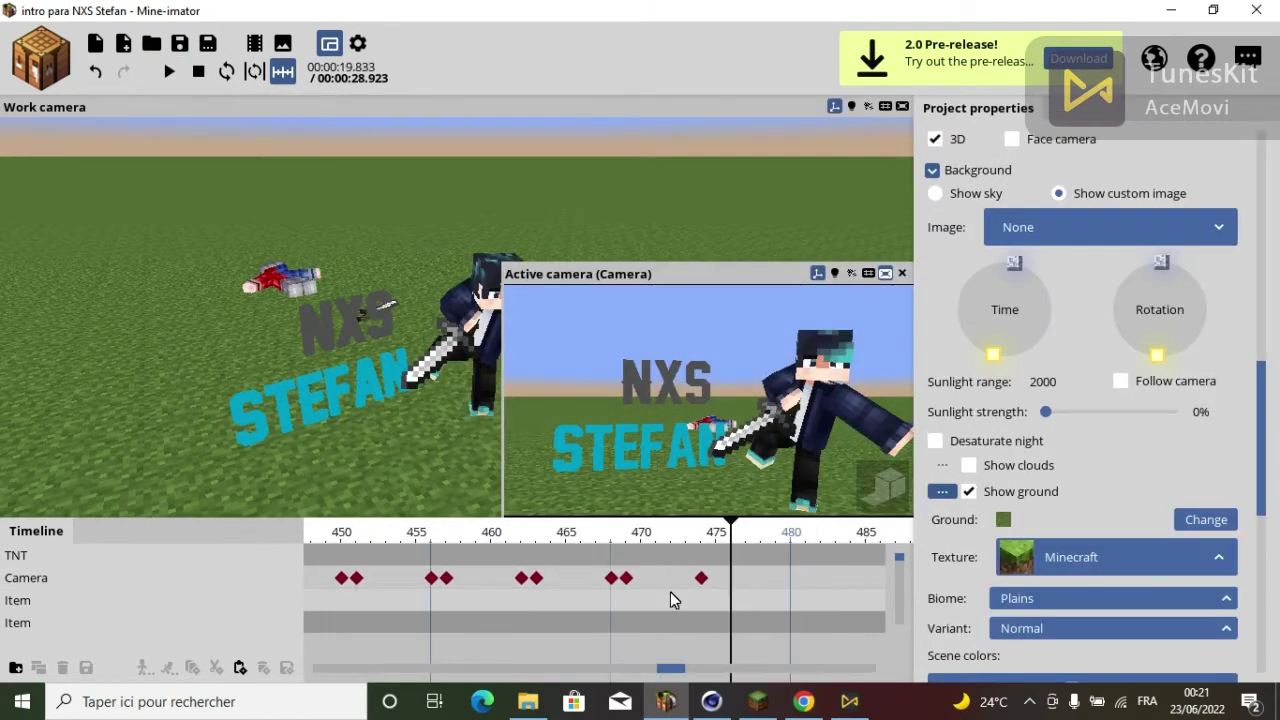
{"action": "left_click", "coordinate": [670, 592]}
{"action": "left_click", "coordinate": [240, 668]}
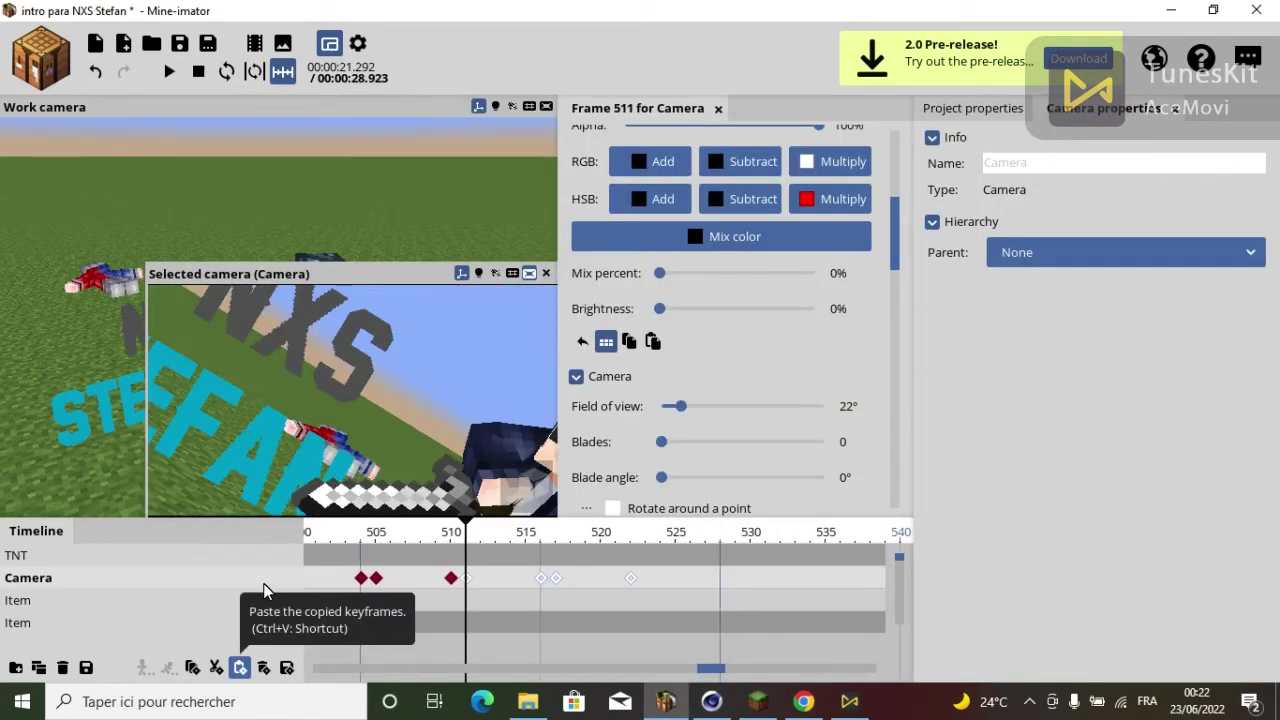
Preview the bloom and vignette camera effects, then stop and rewind to the start
{"action": "scroll", "coordinate": [617, 515], "scroll_direction": "down", "scroll_amount": 5}
{"action": "scroll", "coordinate": [617, 500], "scroll_direction": "down", "scroll_amount": 3}
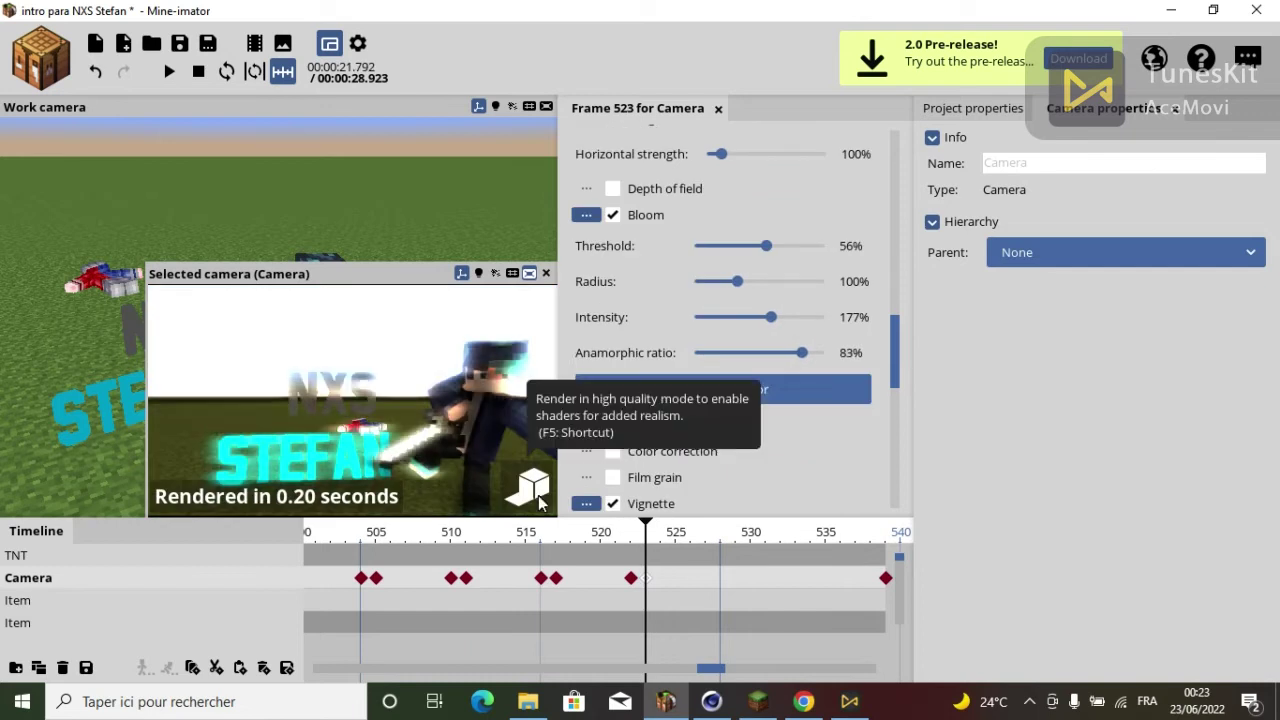
{"action": "scroll", "coordinate": [600, 480], "scroll_direction": "down", "scroll_amount": 5}
{"action": "left_click", "coordinate": [169, 72]}
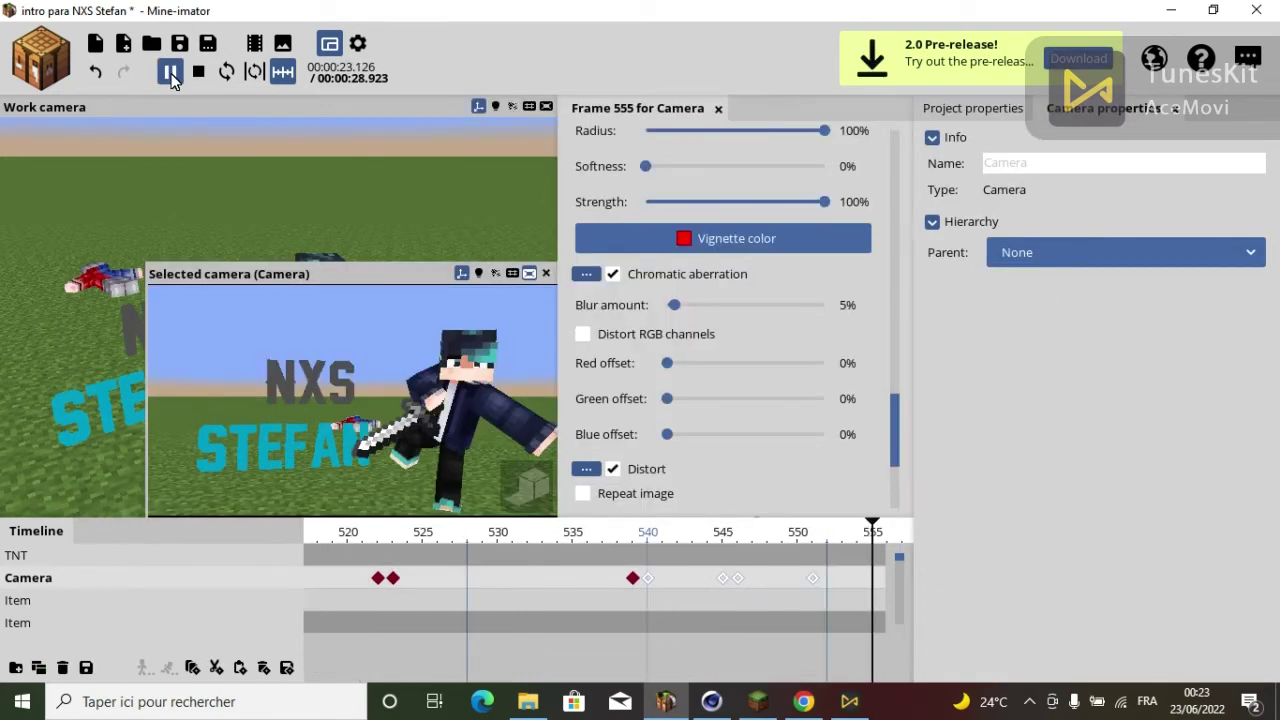
{"action": "left_click", "coordinate": [231, 120]}
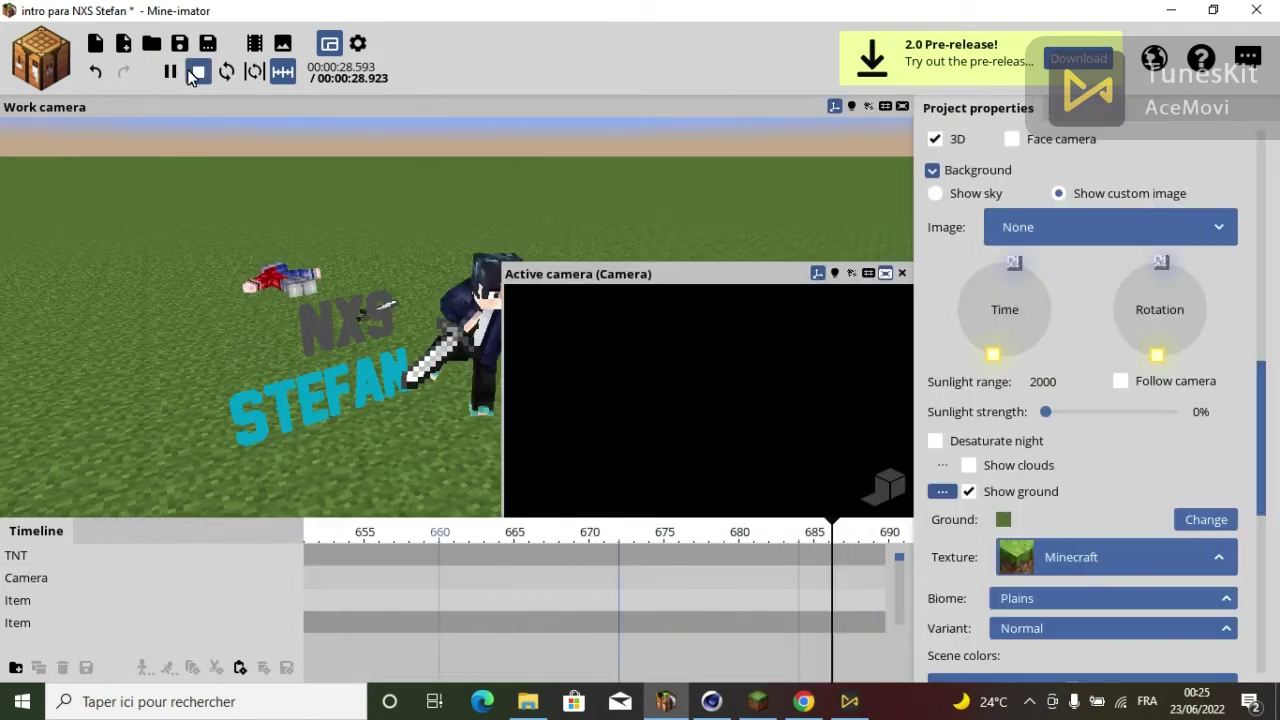
{"action": "left_click", "coordinate": [198, 72]}
{"action": "left_click", "coordinate": [101, 591]}
Add sound 10 to a new audio track at frame 45 without replacing files, then preview
{"action": "left_click", "coordinate": [899, 612]}
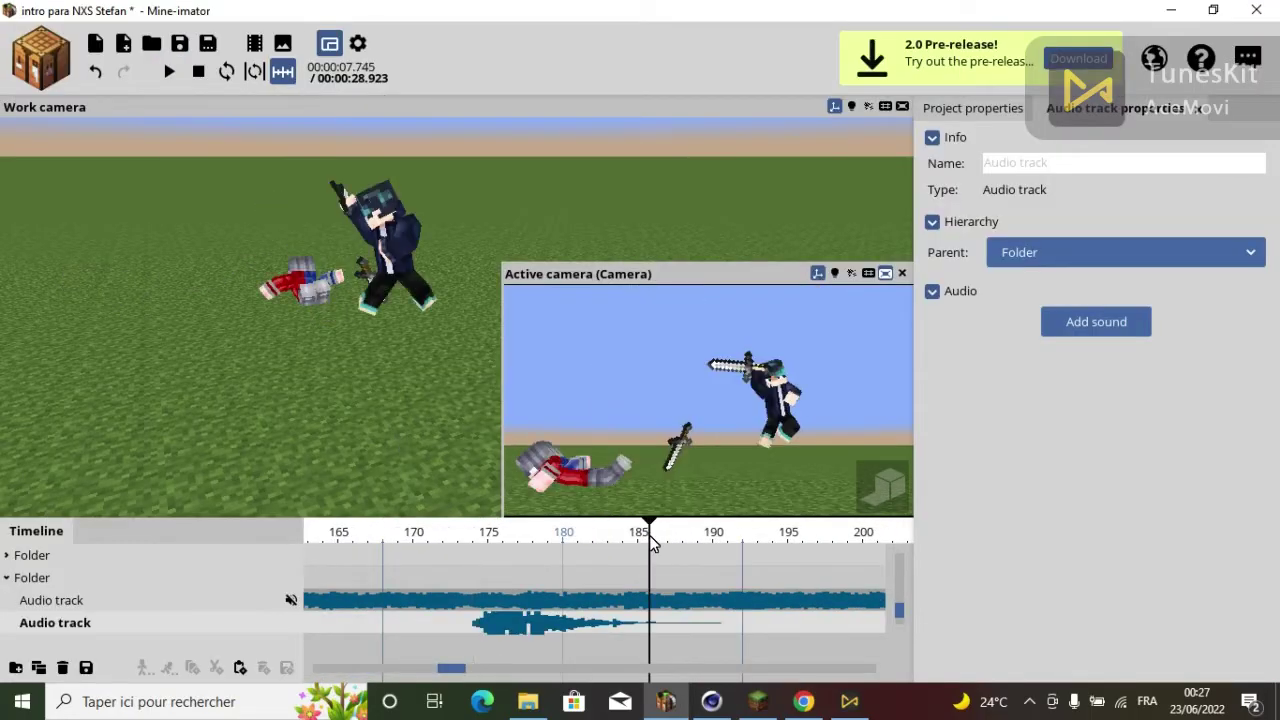
{"action": "left_click", "coordinate": [169, 72]}
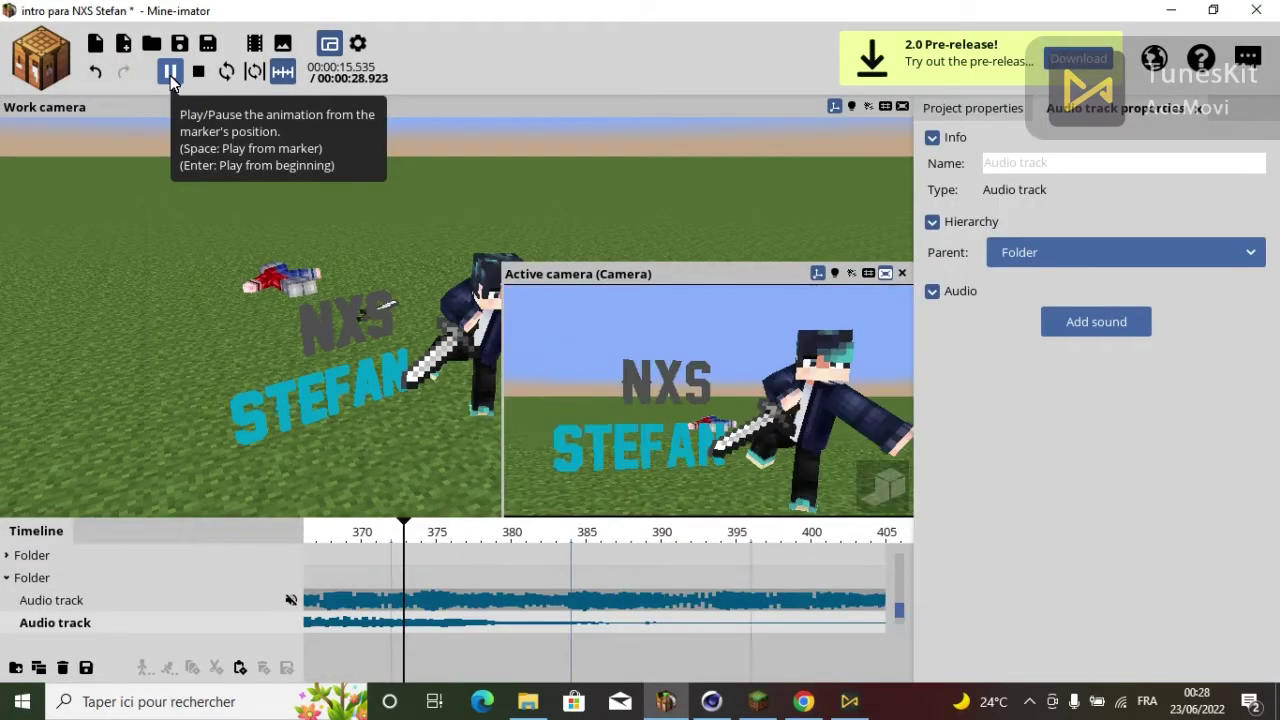
{"action": "left_click", "coordinate": [170, 73]}
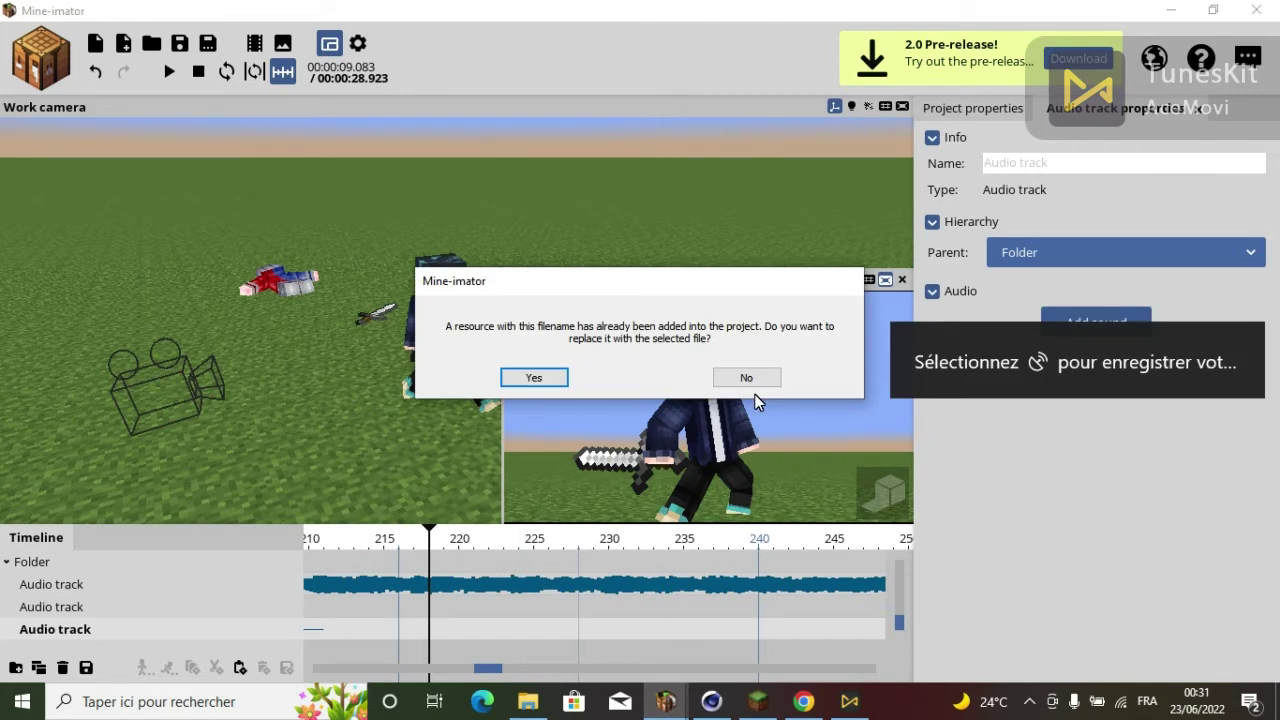
{"action": "left_click", "coordinate": [746, 377]}
{"action": "left_click", "coordinate": [170, 73]}
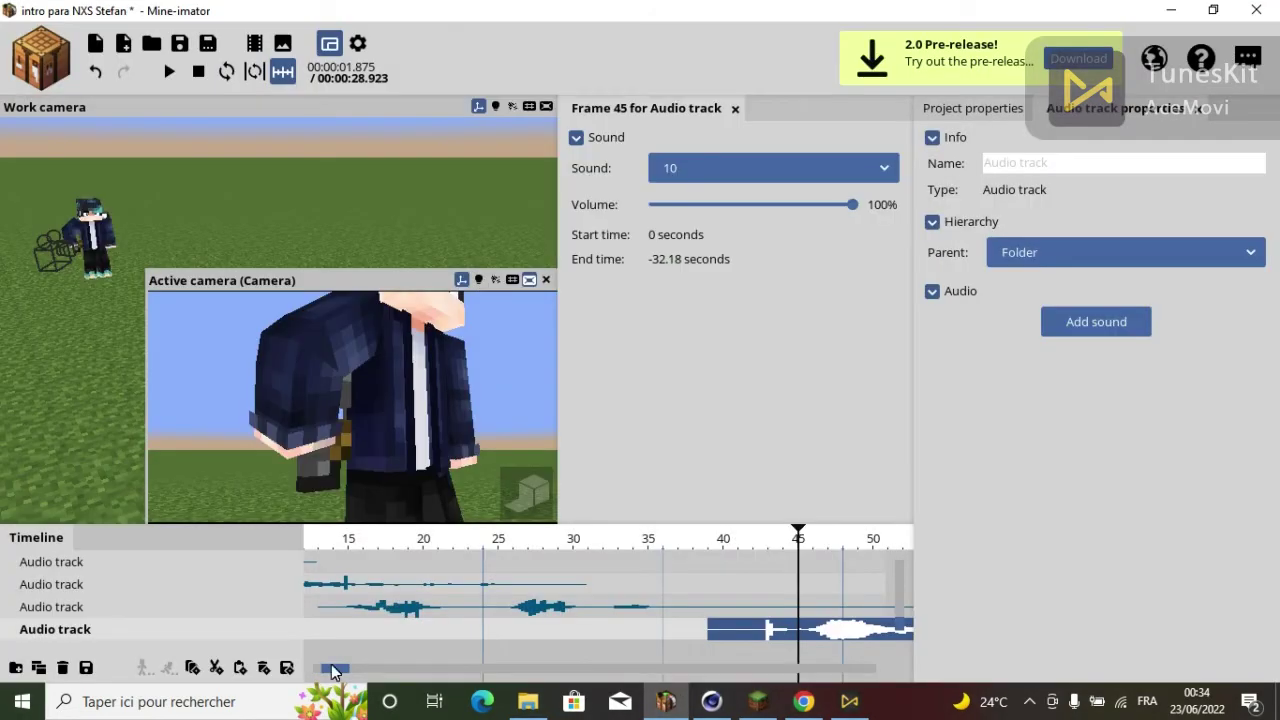
Preview the sound sequence, then load the 'explode' sound from the CyvexDzn pack into resources
{"action": "left_click", "coordinate": [168, 76]}
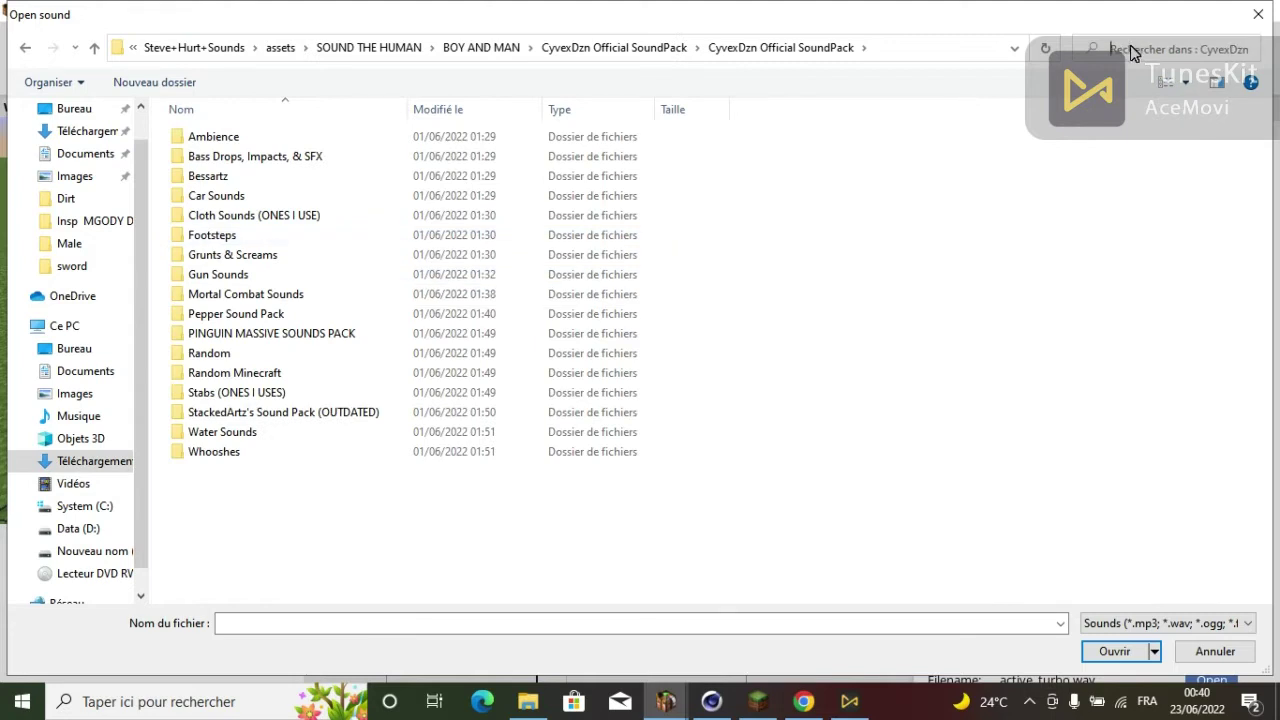
{"action": "left_click", "coordinate": [1247, 52]}
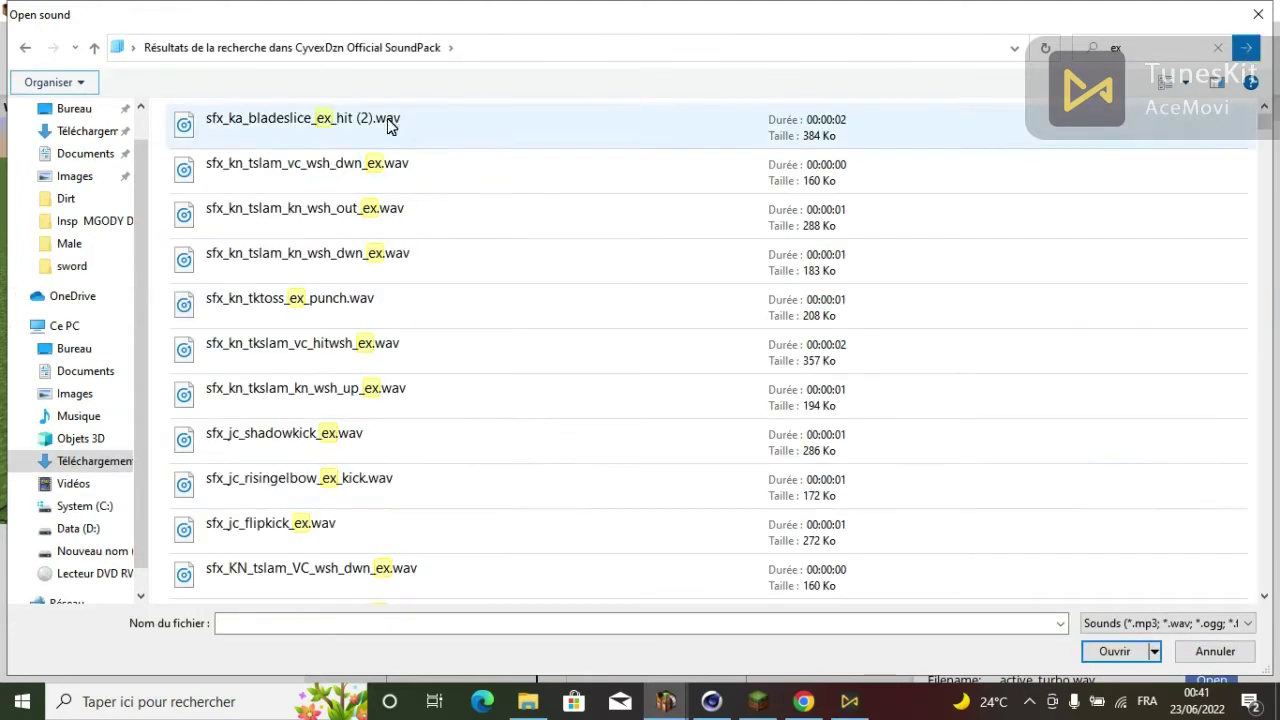
{"action": "double_click", "coordinate": [389, 126]}
Add a Scenery object that imports Piece of Hardcore's World into the scene
{"action": "left_click", "coordinate": [183, 57]}
{"action": "left_click", "coordinate": [74, 457]}
{"action": "double_click", "coordinate": [369, 303]}
{"action": "left_click", "coordinate": [562, 391]}
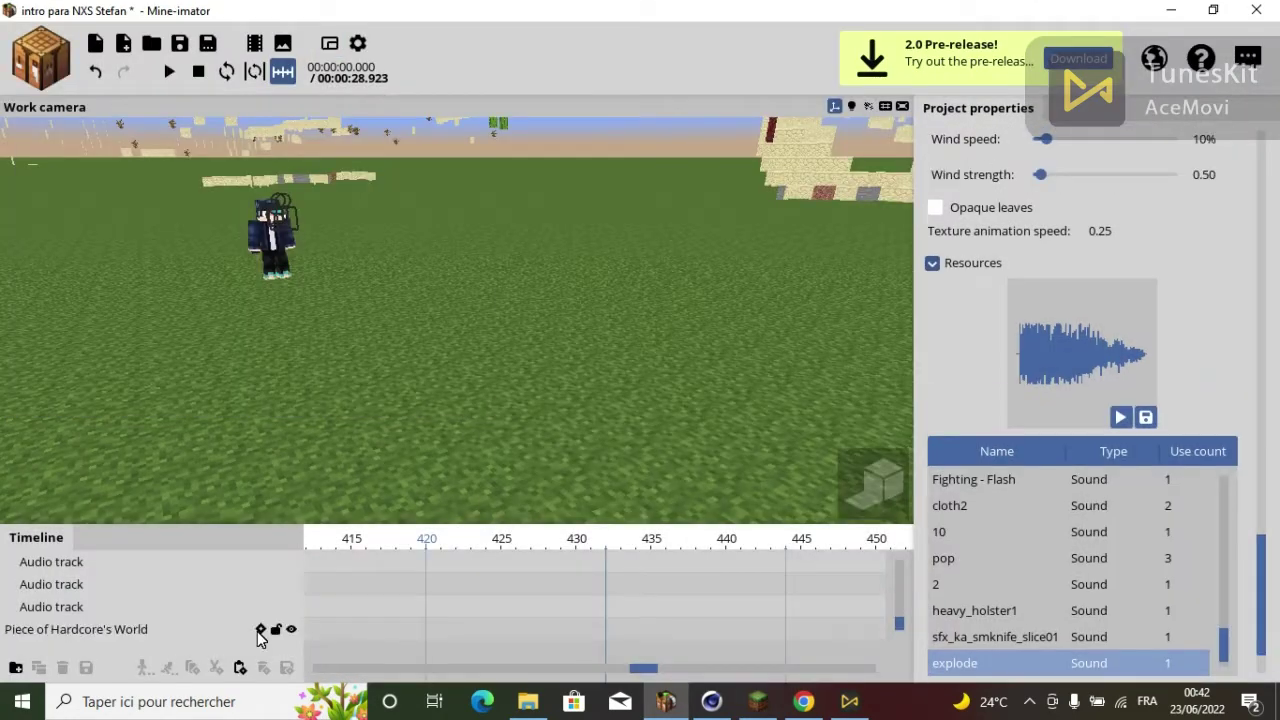
Select the Mouth [SCALE] part and move to frame 156 to keyframe its scale, previewing playback
{"action": "left_click", "coordinate": [169, 71]}
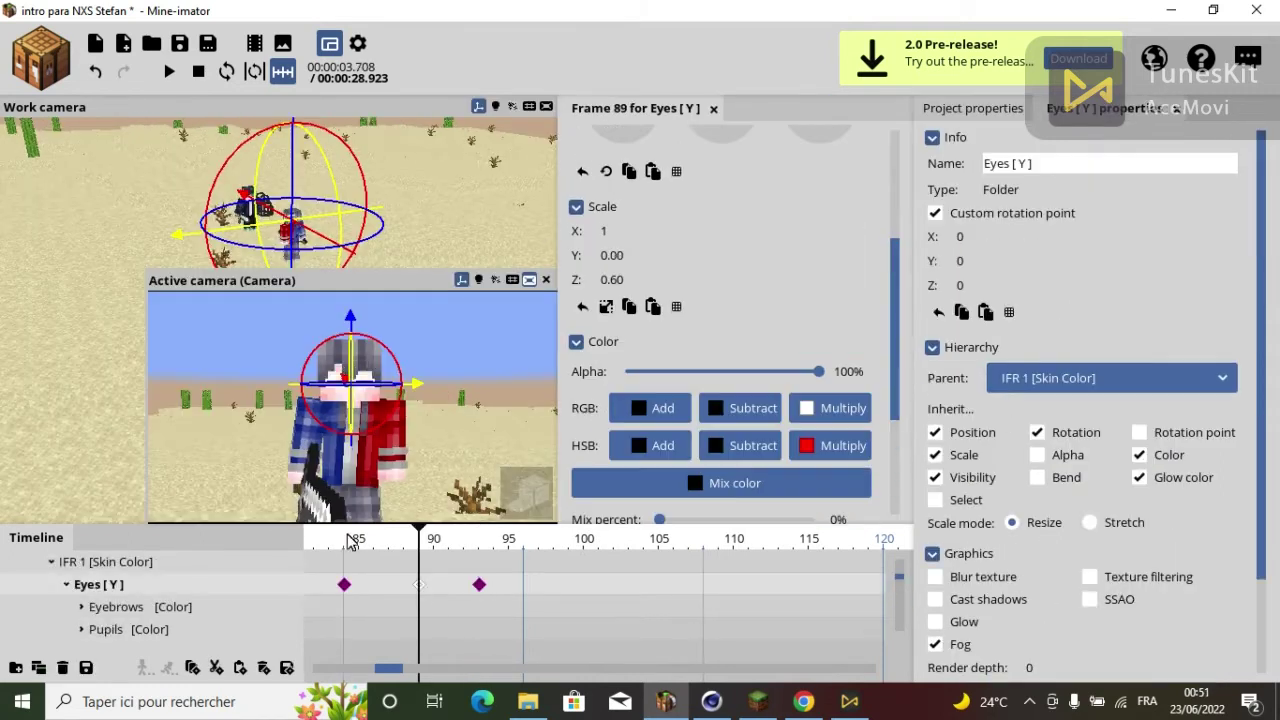
{"action": "scroll", "coordinate": [350, 580], "scroll_direction": "down", "scroll_amount": 3}
{"action": "left_click", "coordinate": [392, 607]}
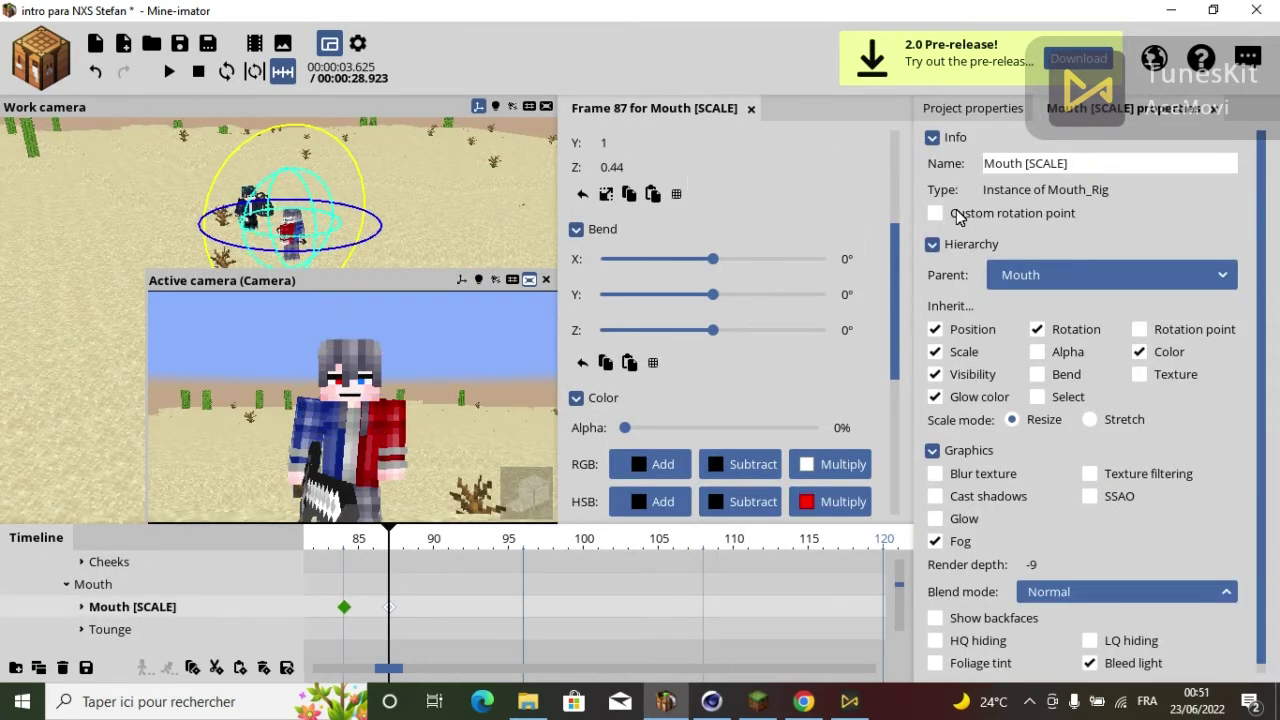
{"action": "left_click", "coordinate": [168, 73]}
{"action": "left_click", "coordinate": [355, 548]}
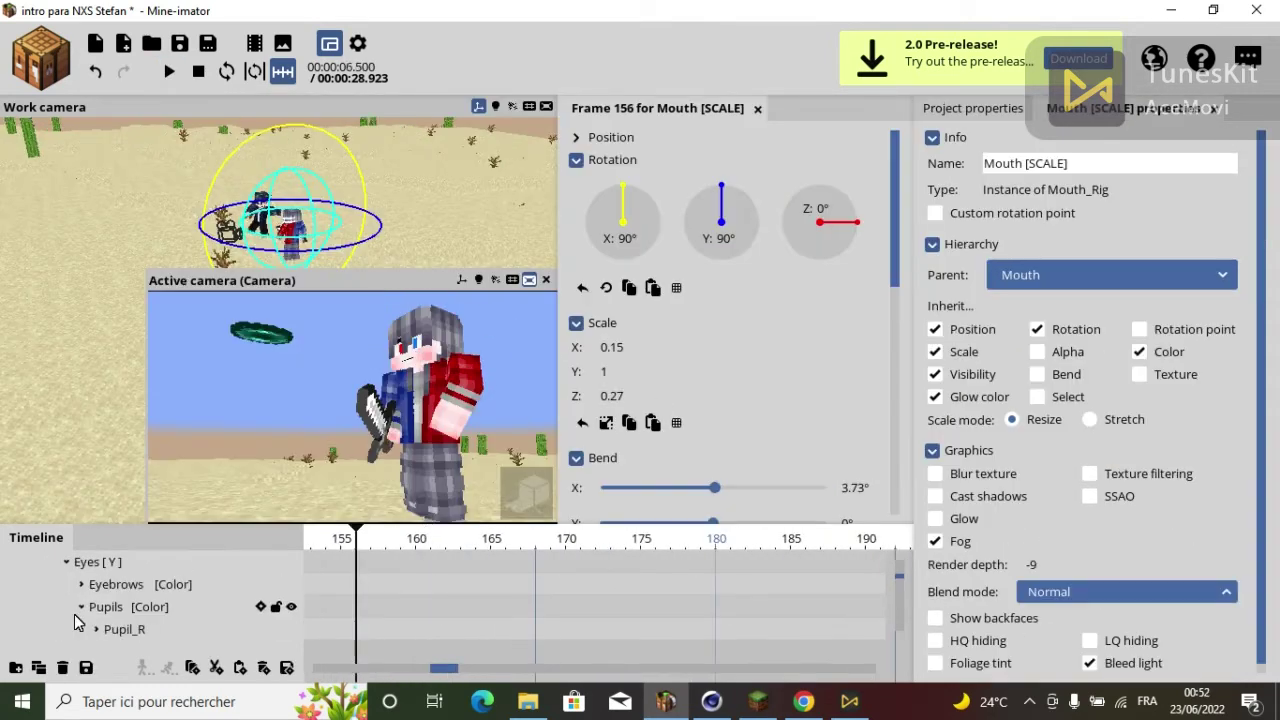
{"action": "left_click", "coordinate": [170, 72]}
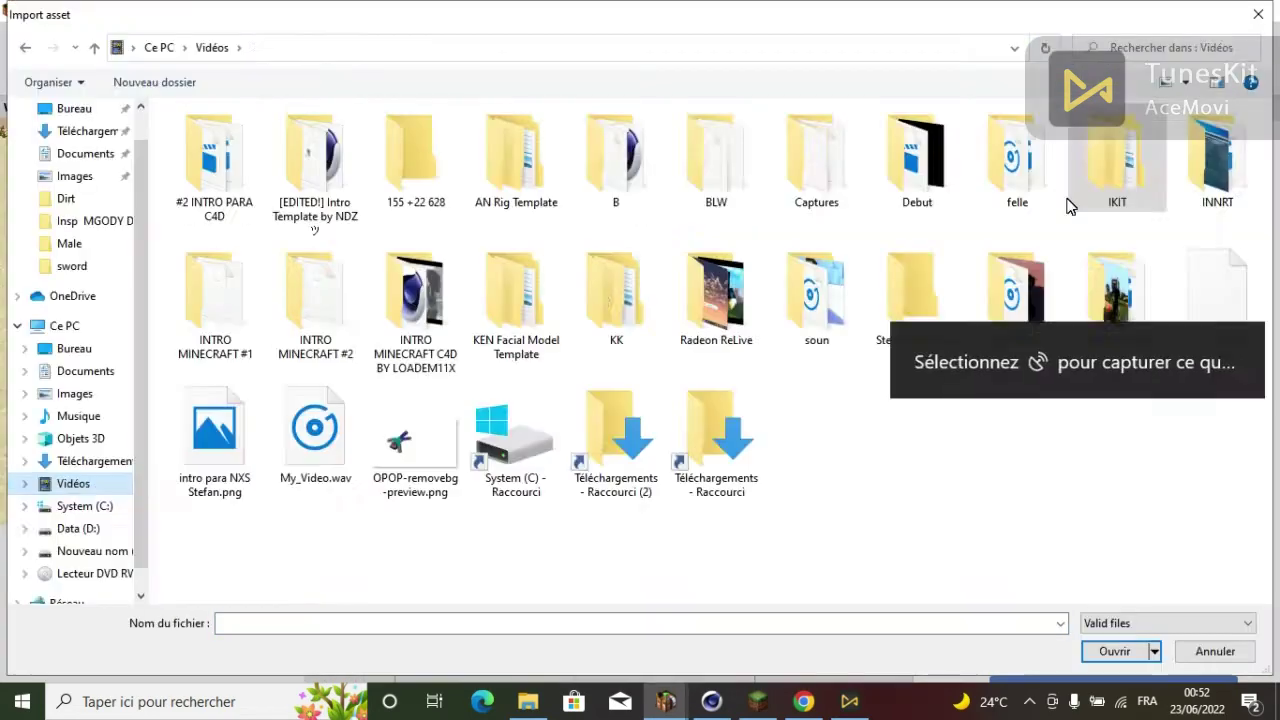